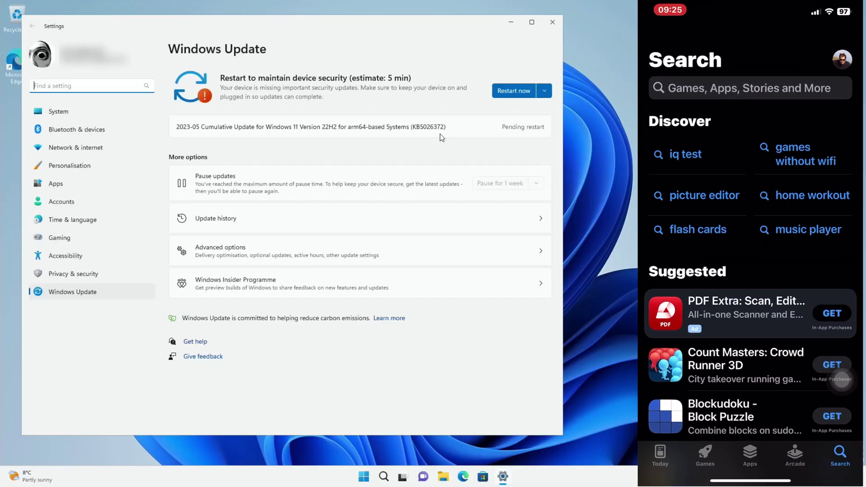
Step: Search the iPhone's App Store for the Link to Windows app and restart the PC to finish the pending Windows update
{"action": "left_click", "coordinate": [748, 88]}
{"action": "type", "text": "lin"}
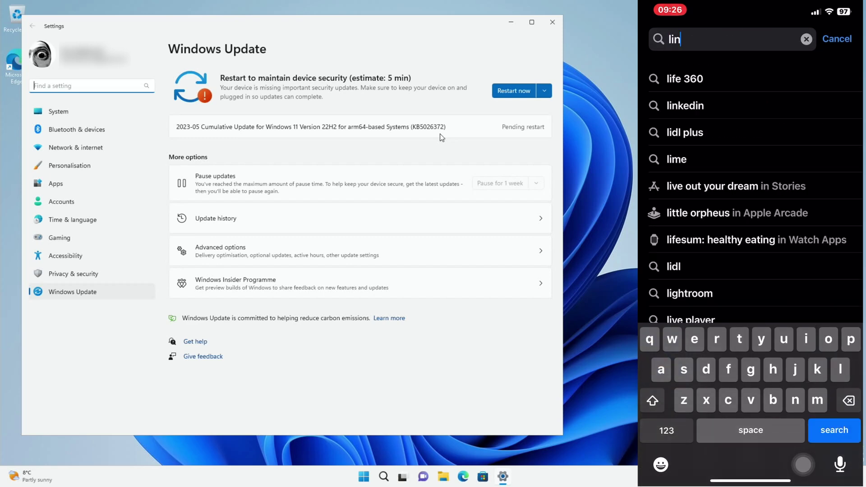
{"action": "type", "text": "k to"}
{"action": "left_click", "coordinate": [703, 79]}
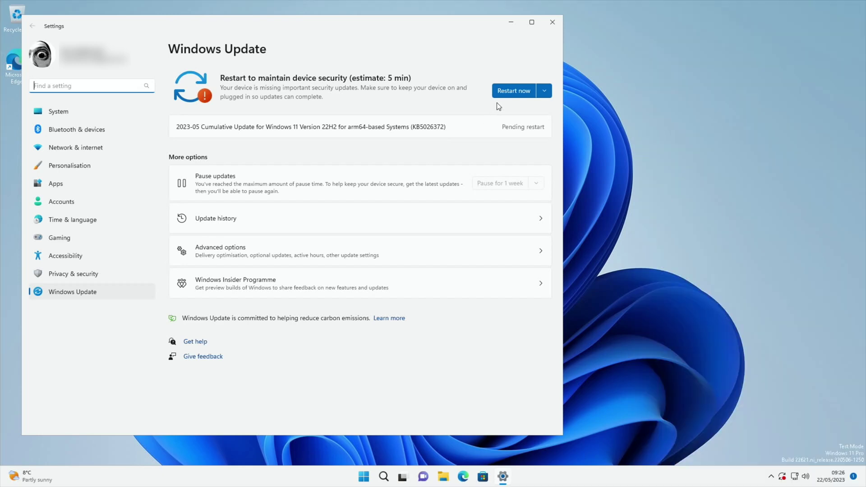
{"action": "left_click", "coordinate": [507, 92]}
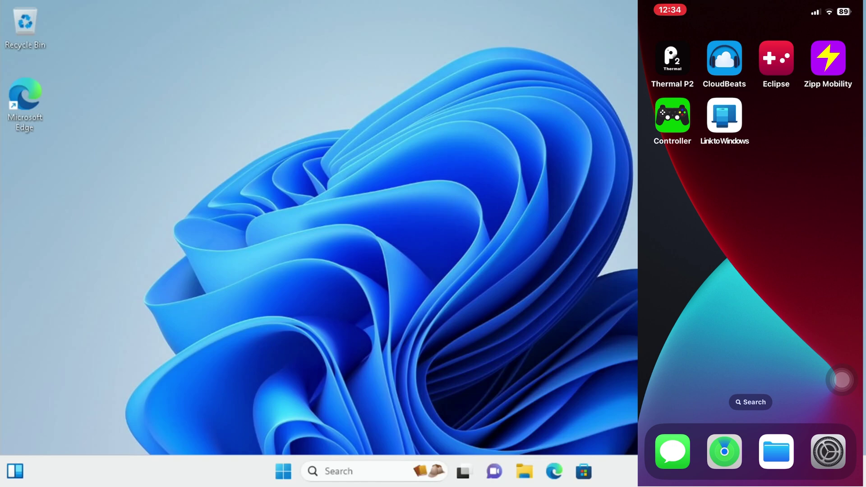
Step: Open Link to Windows on the iPhone and find and launch Phone Link on the PC
{"action": "left_click", "coordinate": [724, 115]}
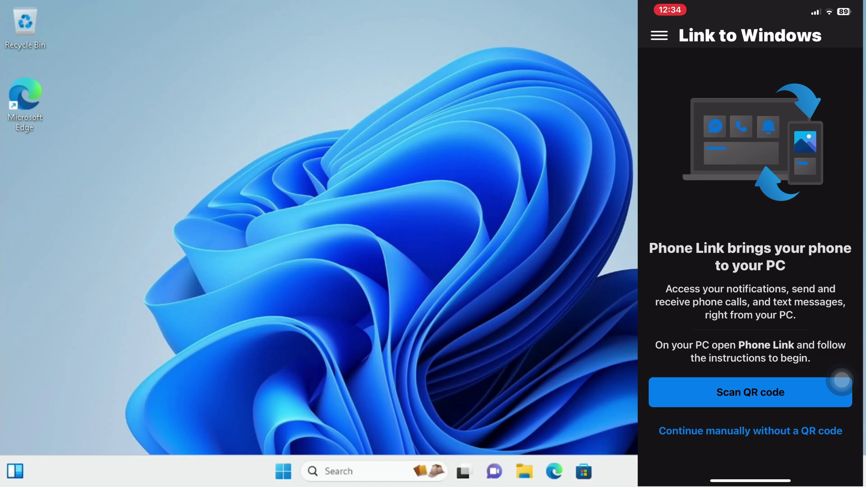
{"action": "left_click", "coordinate": [281, 472]}
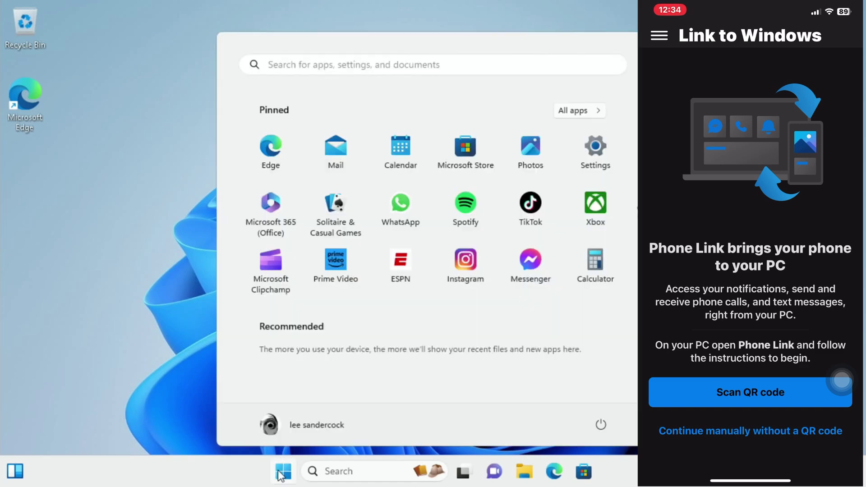
{"action": "type", "text": "phone link"}
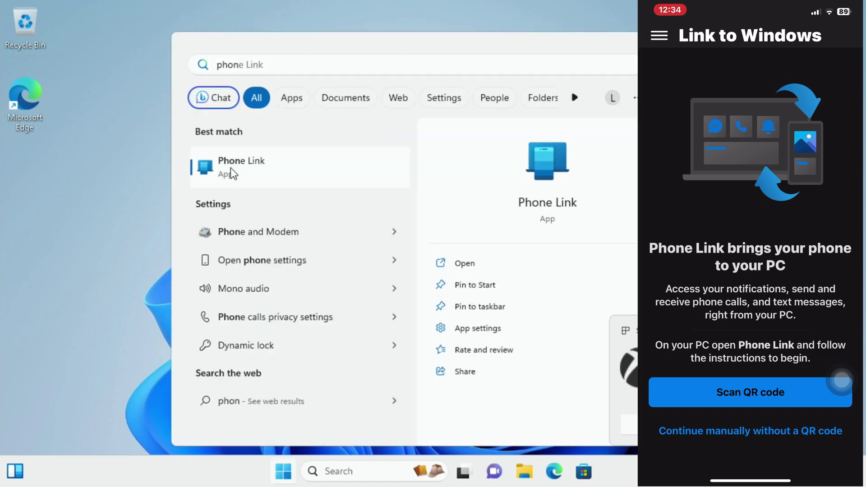
{"action": "left_click", "coordinate": [230, 171]}
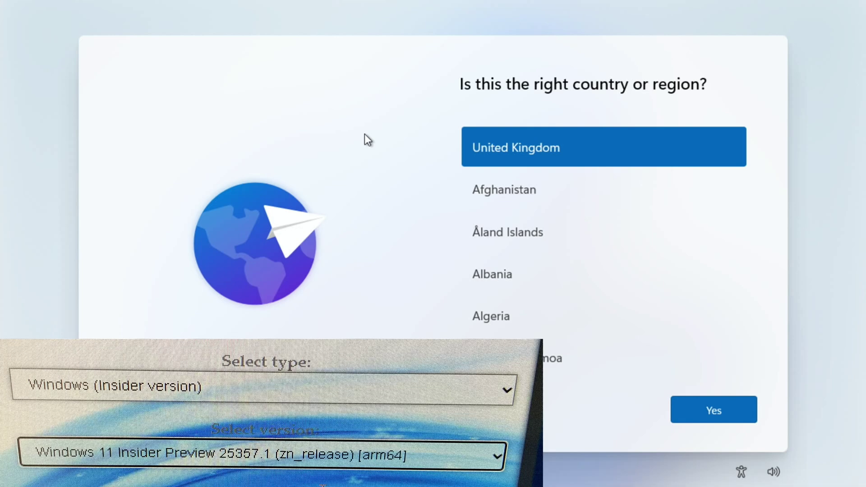
Step: Confirm United Kingdom as the country or region in Windows setup
{"action": "left_click", "coordinate": [691, 402]}
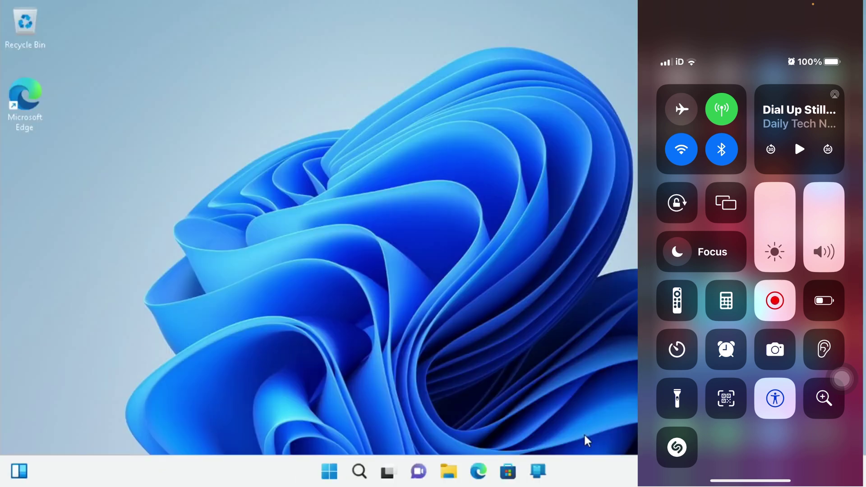
Step: Open Phone Link, choose iPhone as the phone type and accept the Bluetooth pairing request on the PC
{"action": "left_click", "coordinate": [538, 472]}
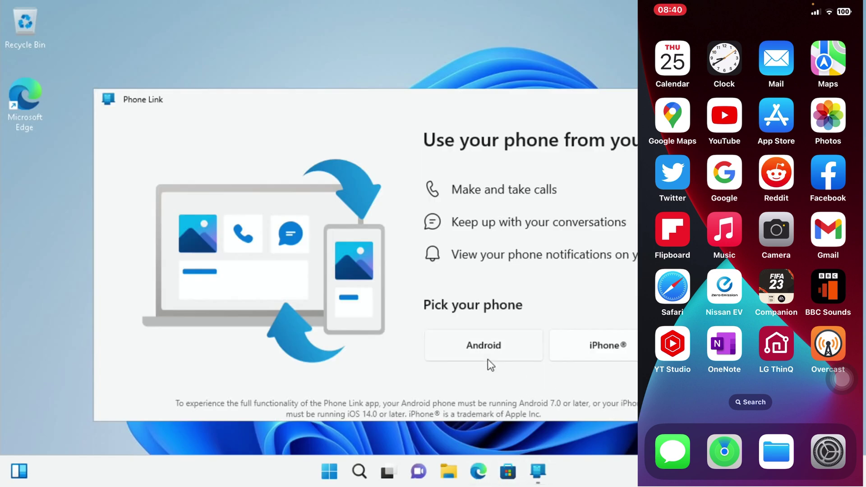
{"action": "left_click", "coordinate": [597, 348]}
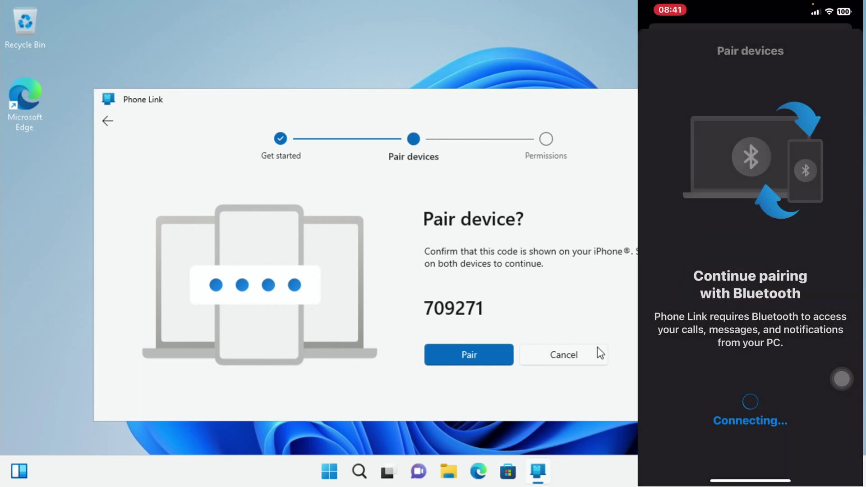
{"action": "left_click", "coordinate": [495, 350]}
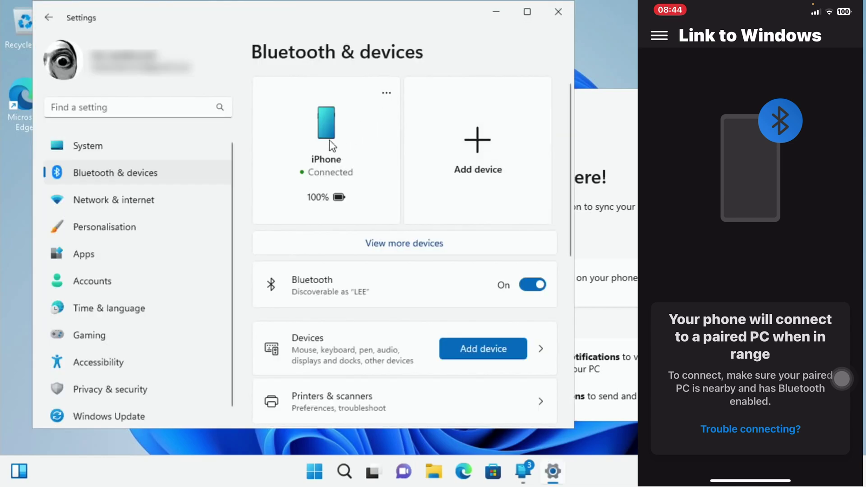
Step: Check the connected iPhone's options in Bluetooth settings and read through Phone Link's permission instructions
{"action": "left_click", "coordinate": [389, 95]}
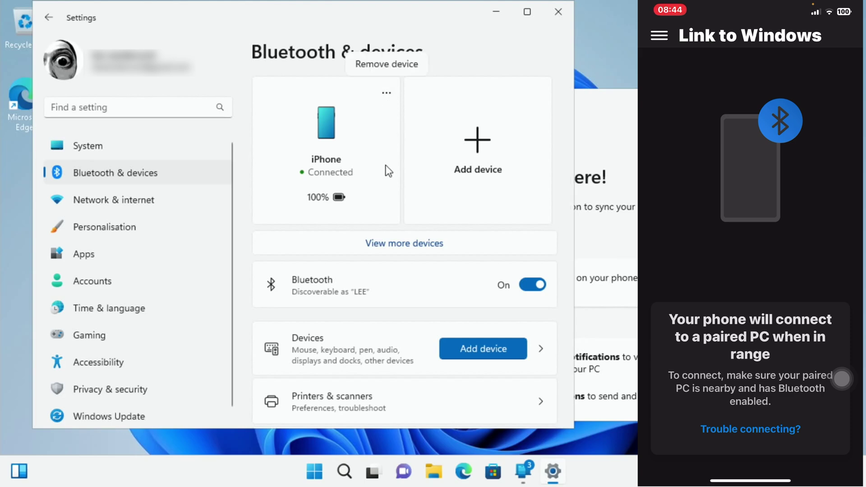
{"action": "left_click", "coordinate": [524, 472]}
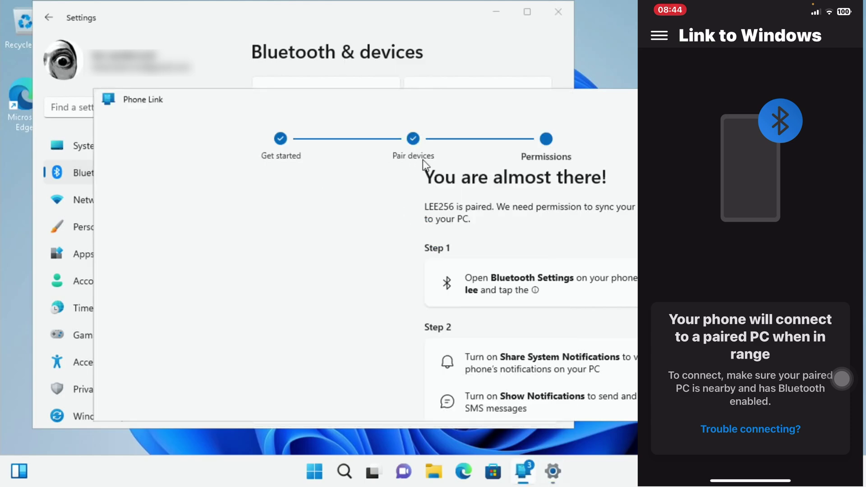
{"action": "scroll", "coordinate": [525, 292], "scroll_direction": "down", "scroll_amount": 2}
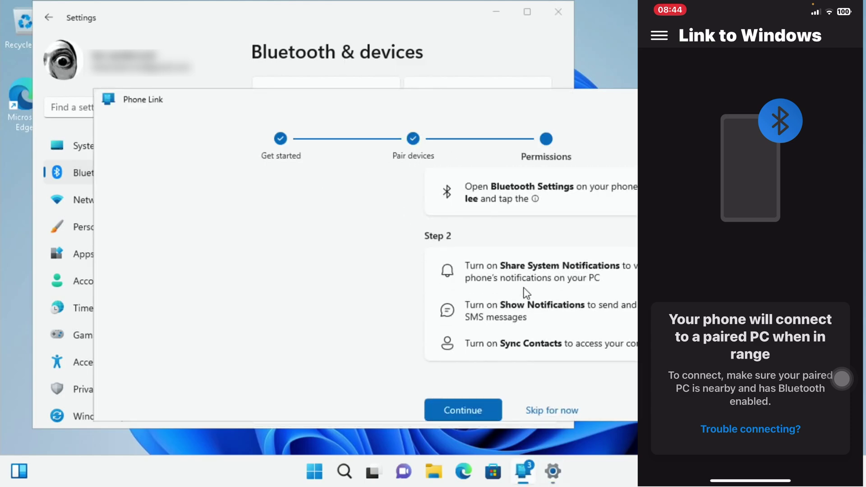
{"action": "scroll", "coordinate": [527, 293], "scroll_direction": "up", "scroll_amount": 1}
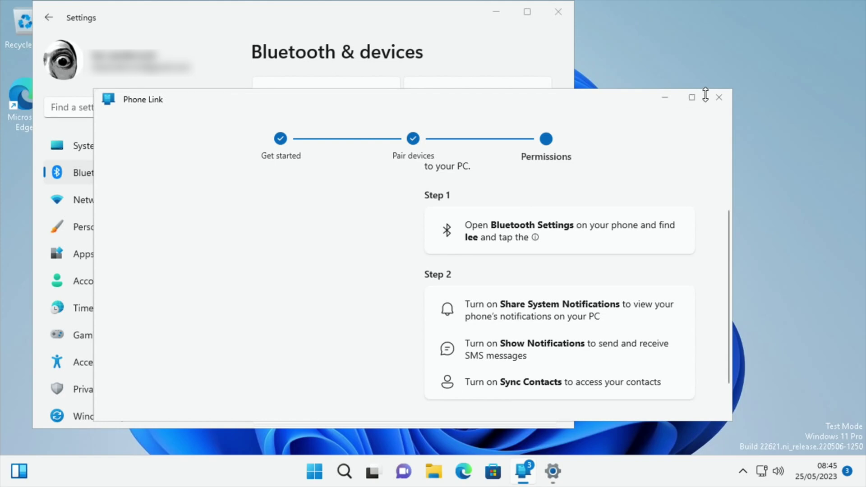
{"action": "left_click", "coordinate": [719, 98]}
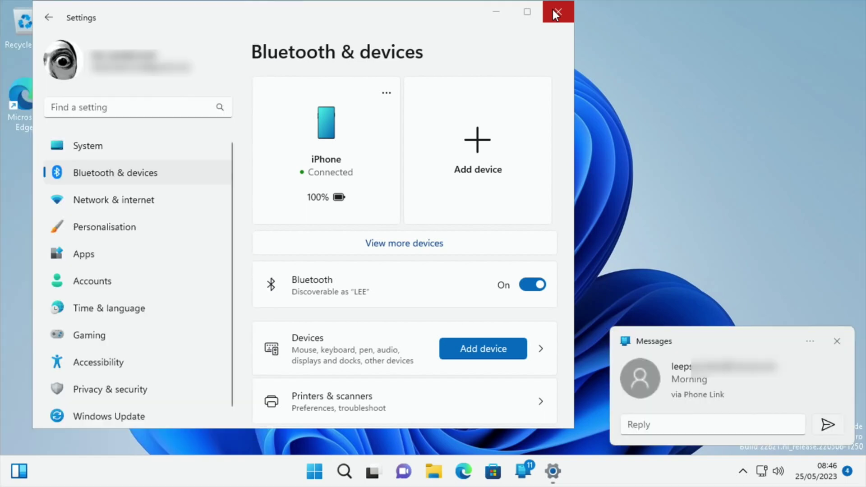
Step: Open the incoming "Morning" message from its notification and go through the Messages introduction in Phone Link
{"action": "left_click", "coordinate": [699, 380]}
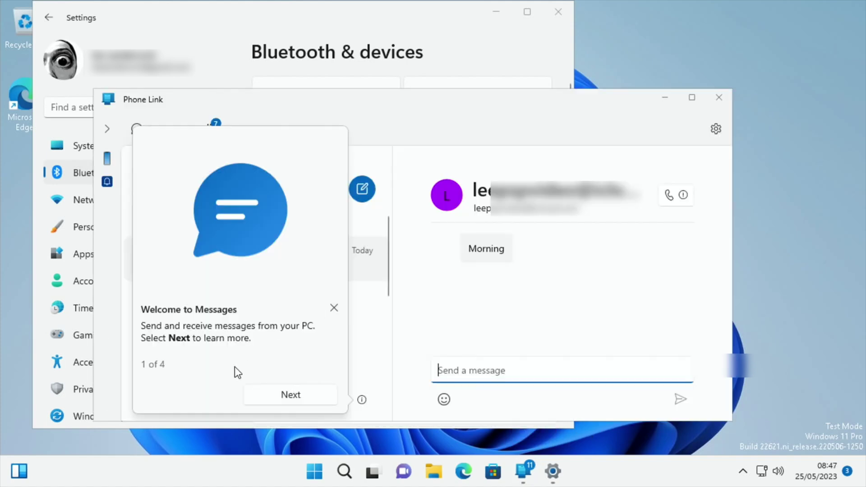
{"action": "left_click", "coordinate": [288, 396]}
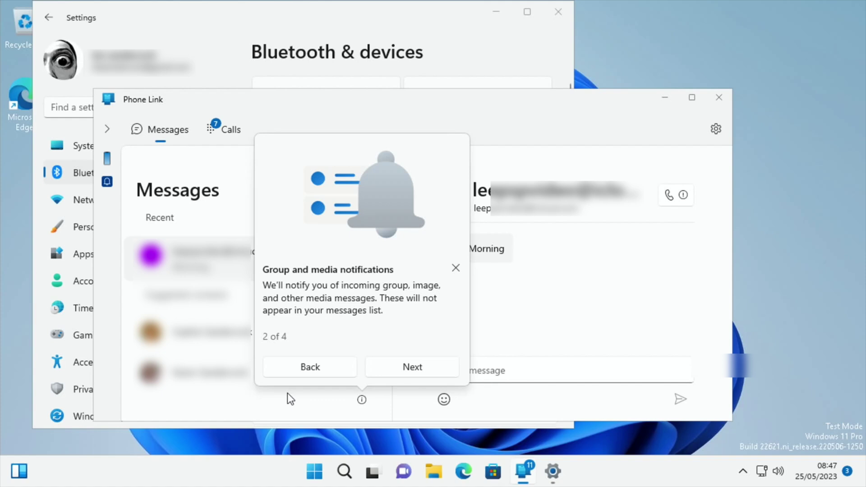
{"action": "left_click", "coordinate": [381, 370]}
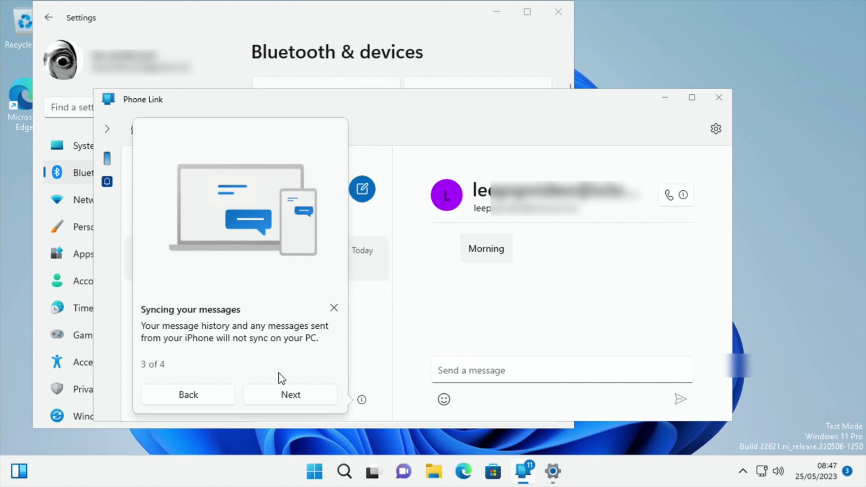
{"action": "left_click", "coordinate": [284, 391]}
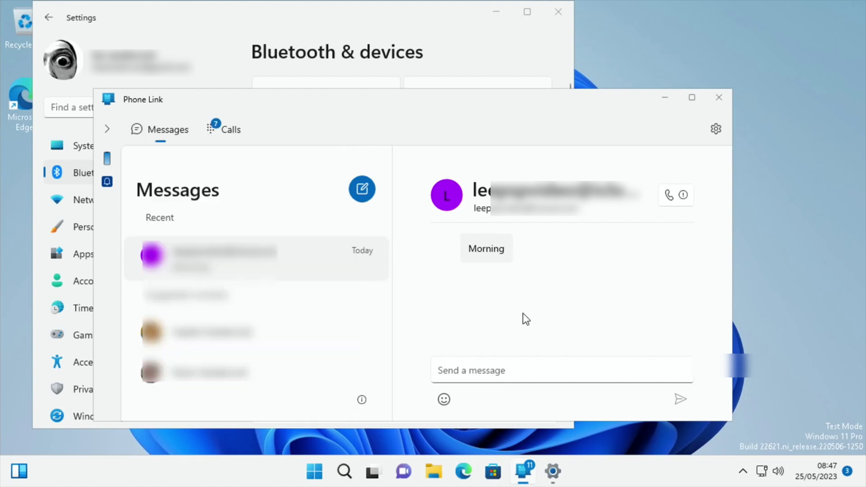
Step: Send the reply "imessage from windows Raspberry Pi" with a tears-of-joy emoji at the end
{"action": "left_click", "coordinate": [485, 368]}
{"action": "type", "text": "imessage fro"}
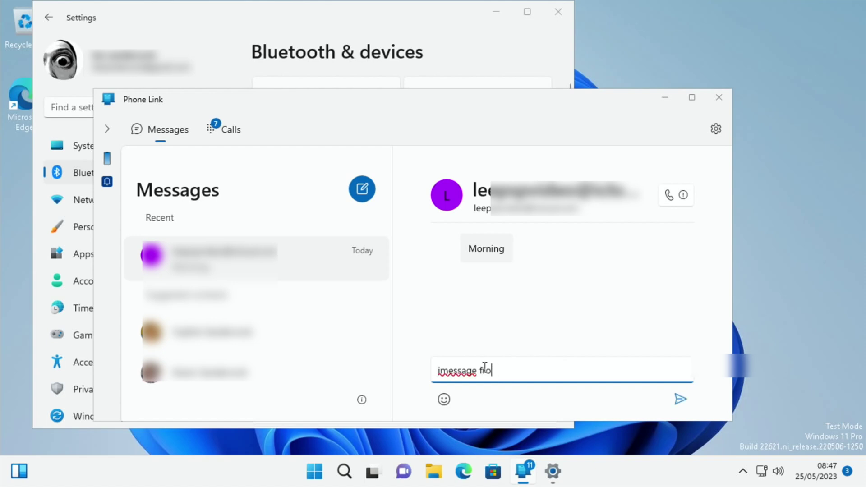
{"action": "type", "text": "m windows Raspberry Pi"}
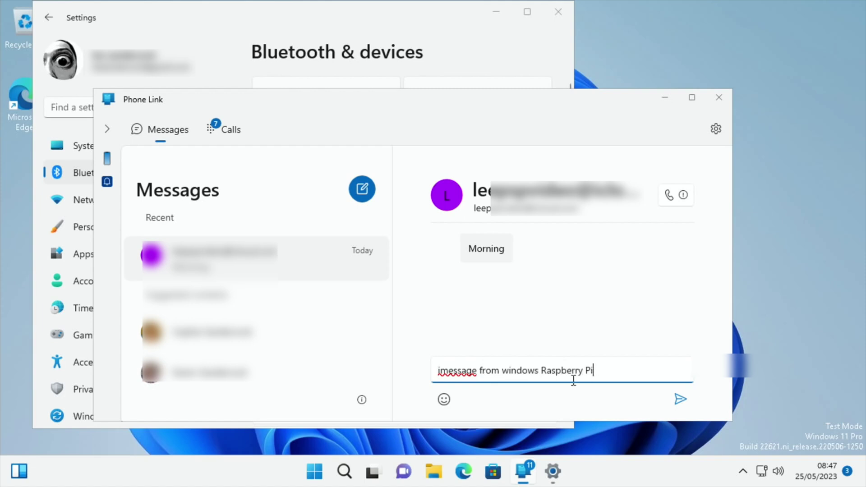
{"action": "left_click", "coordinate": [444, 400]}
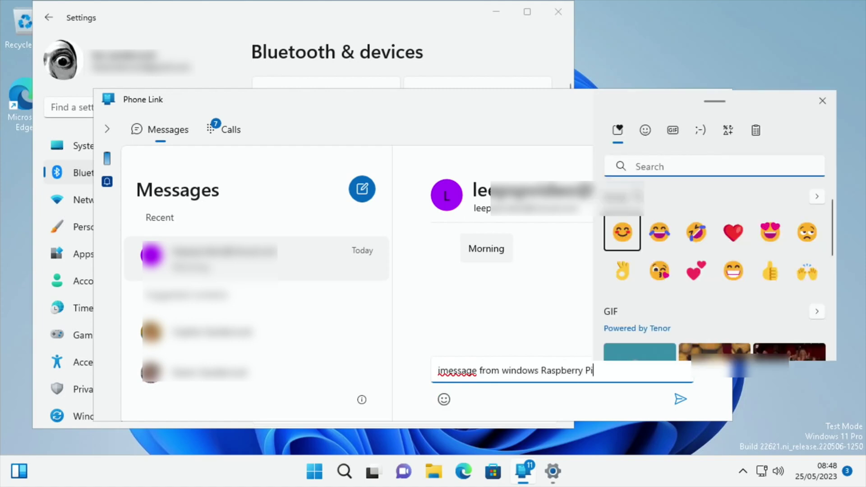
{"action": "left_click", "coordinate": [646, 131]}
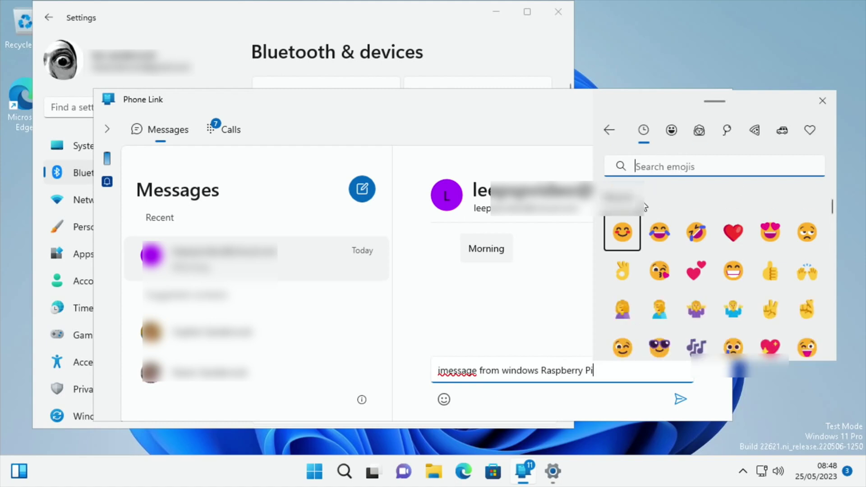
{"action": "left_click", "coordinate": [659, 237]}
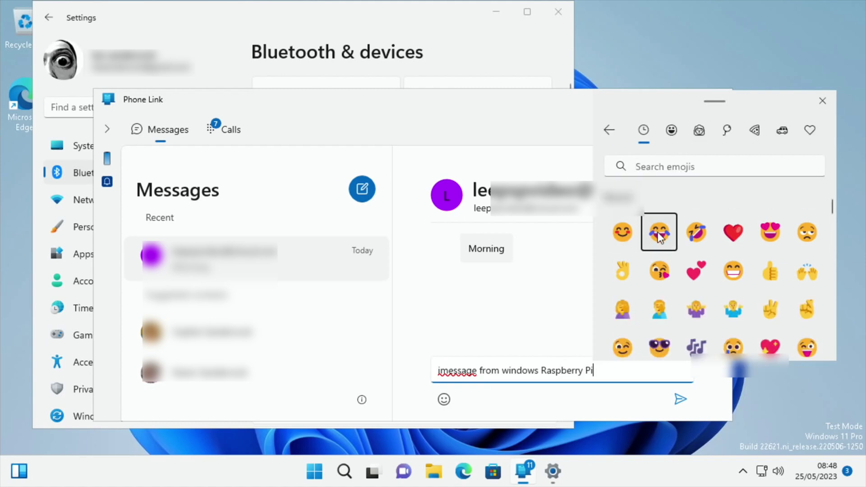
{"action": "left_click", "coordinate": [679, 399]}
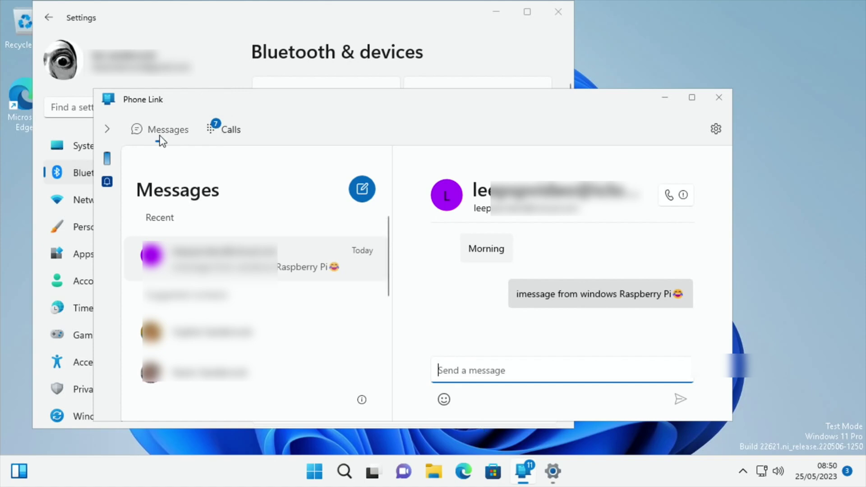
Step: Try to place a call to 0 with Phone Link's dial pad and reconnect the phone to the PC
{"action": "left_click", "coordinate": [218, 127]}
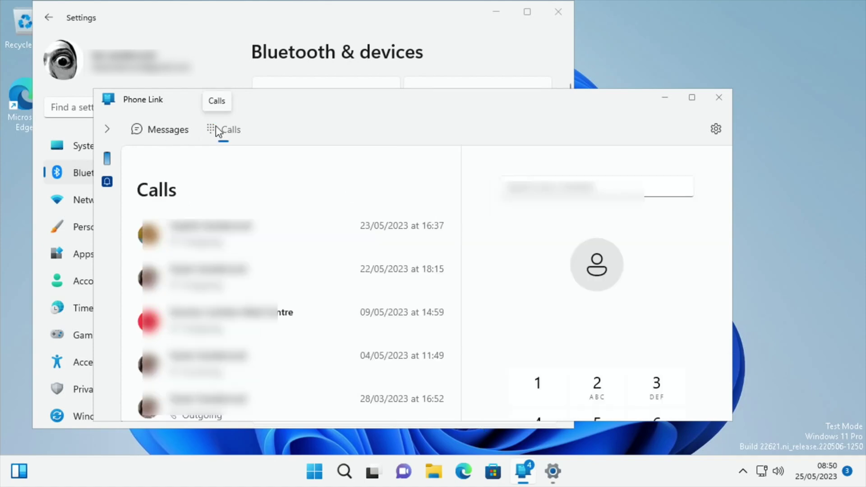
{"action": "left_click", "coordinate": [142, 133]}
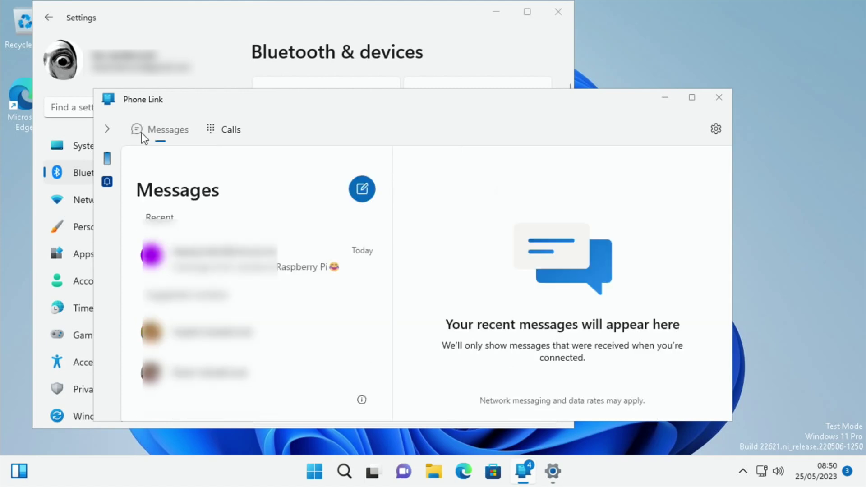
{"action": "left_click", "coordinate": [218, 130]}
{"action": "scroll", "coordinate": [586, 325], "scroll_direction": "down", "scroll_amount": 3}
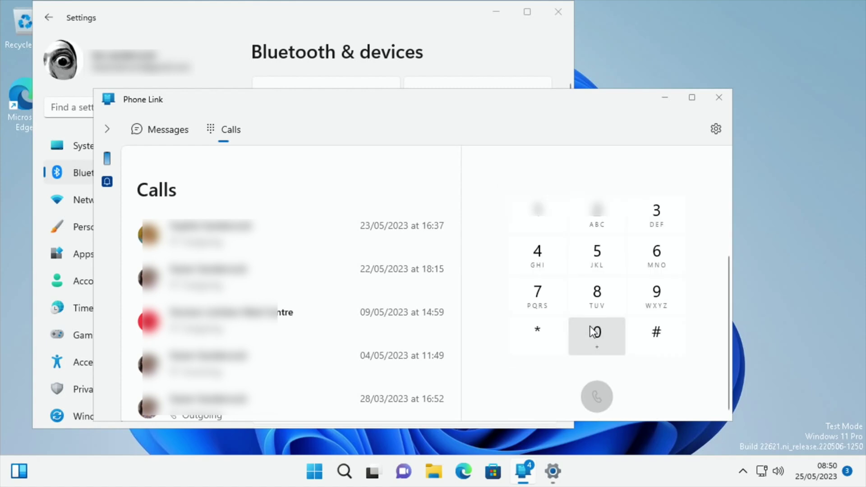
{"action": "left_click", "coordinate": [591, 328]}
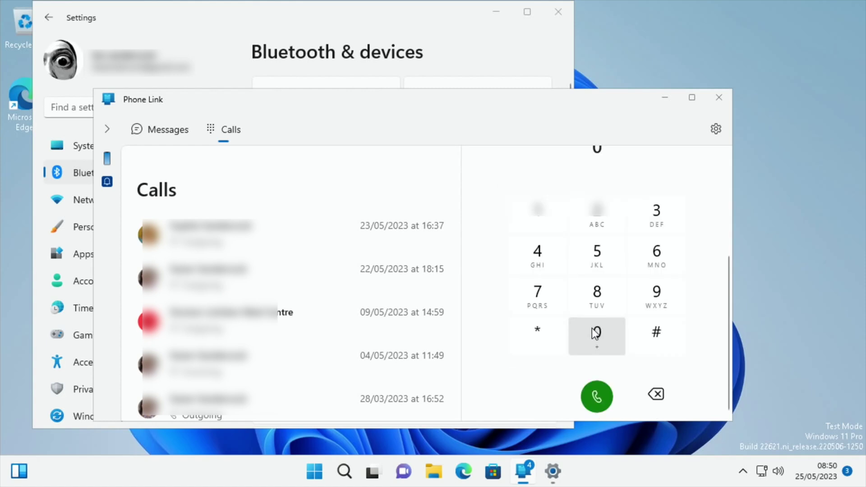
{"action": "left_click", "coordinate": [596, 396]}
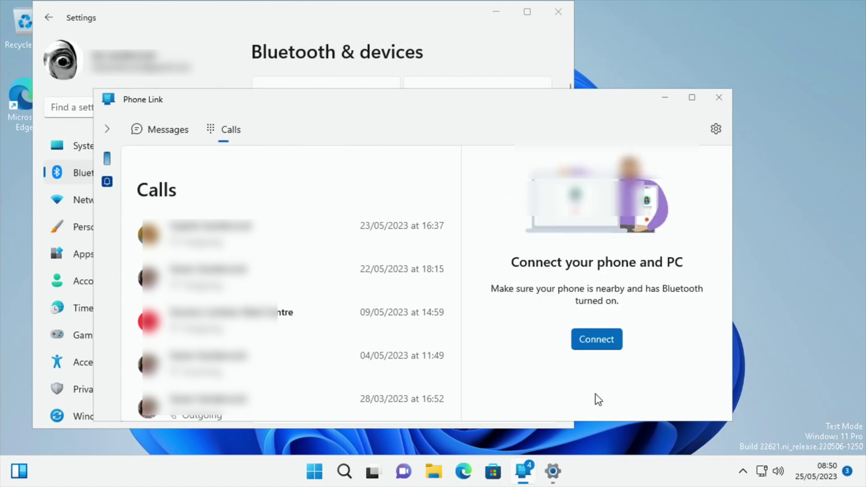
{"action": "left_click", "coordinate": [586, 339]}
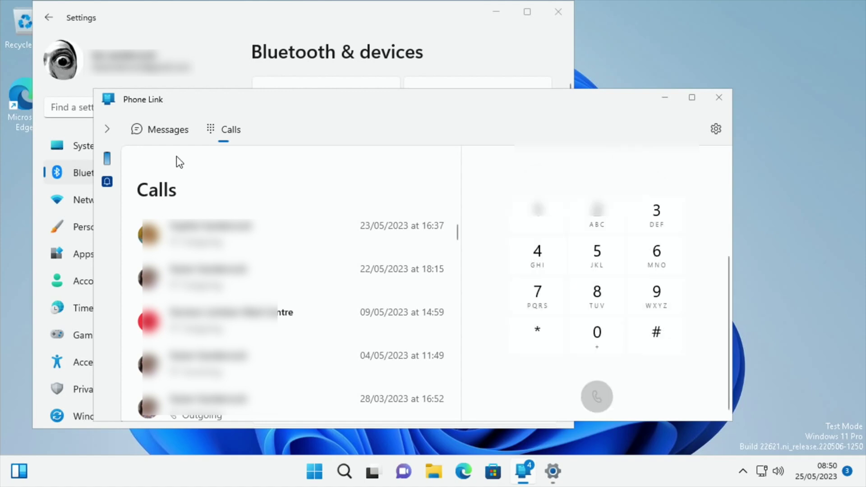
Step: View the phone's status and notifications in Phone Link, and close the Phone Link and Settings windows
{"action": "left_click", "coordinate": [150, 129]}
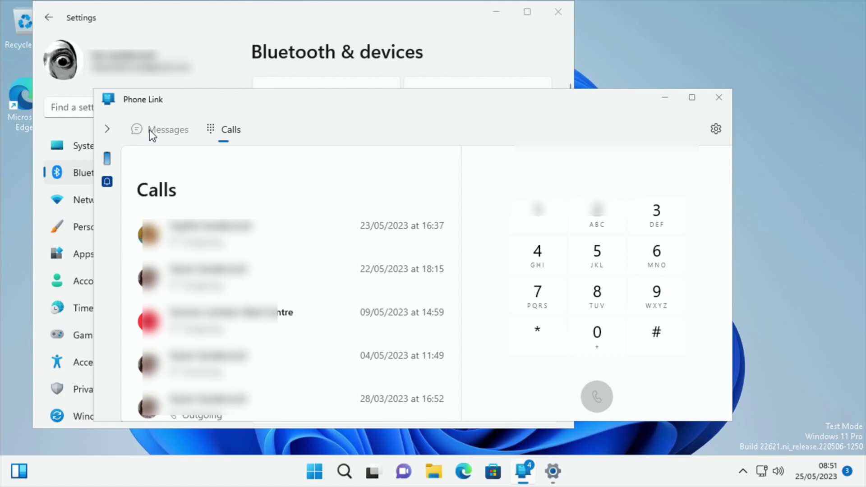
{"action": "left_click", "coordinate": [107, 159]}
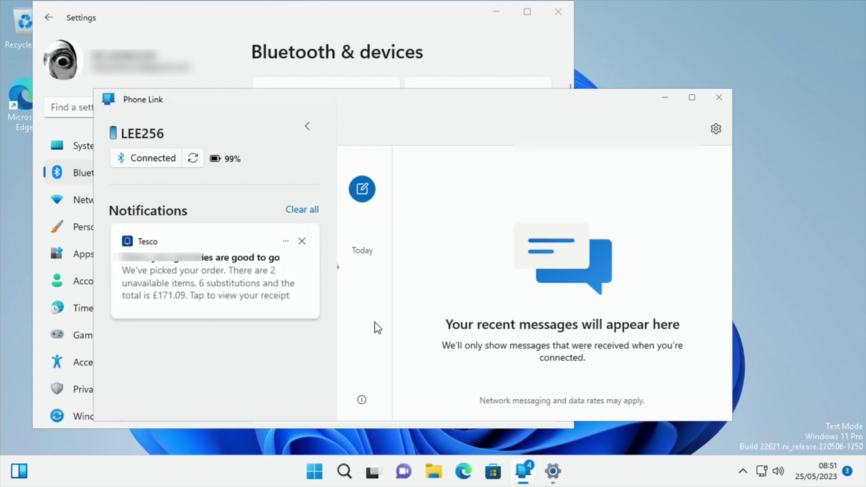
{"action": "left_click", "coordinate": [717, 98]}
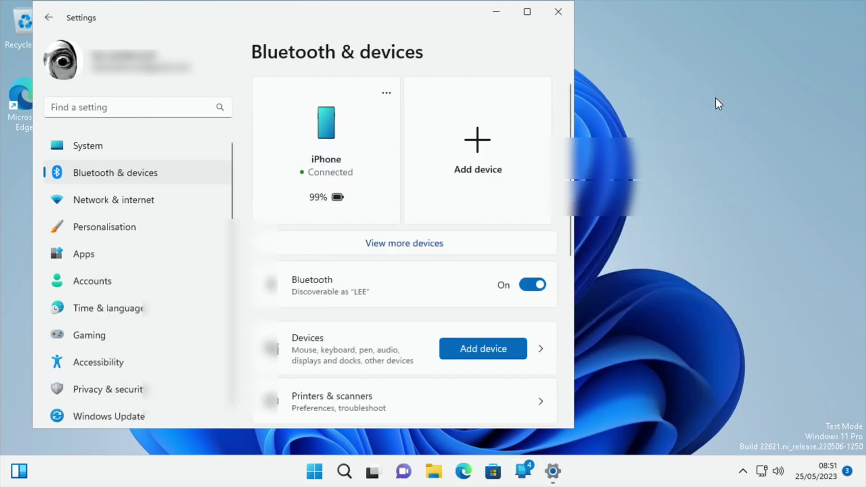
{"action": "left_click", "coordinate": [566, 11]}
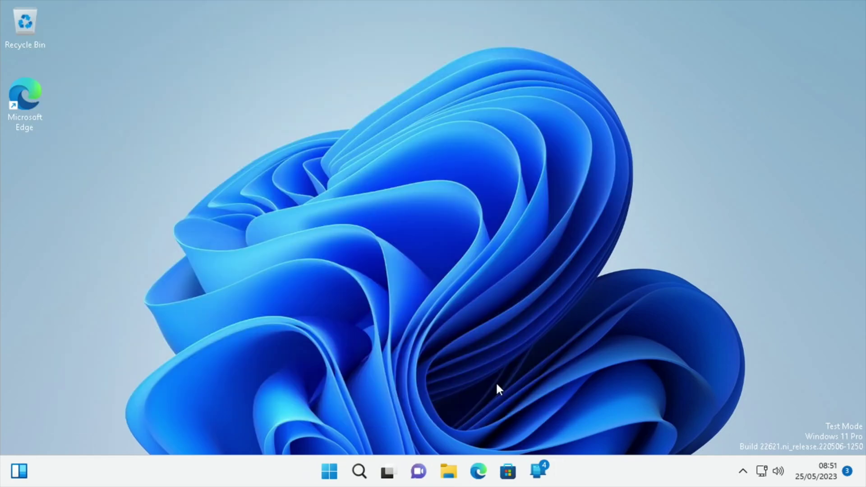
Step: Open the Amazon.co.uk home page in Microsoft Edge
{"action": "left_click", "coordinate": [479, 477]}
{"action": "left_click", "coordinate": [373, 170]}
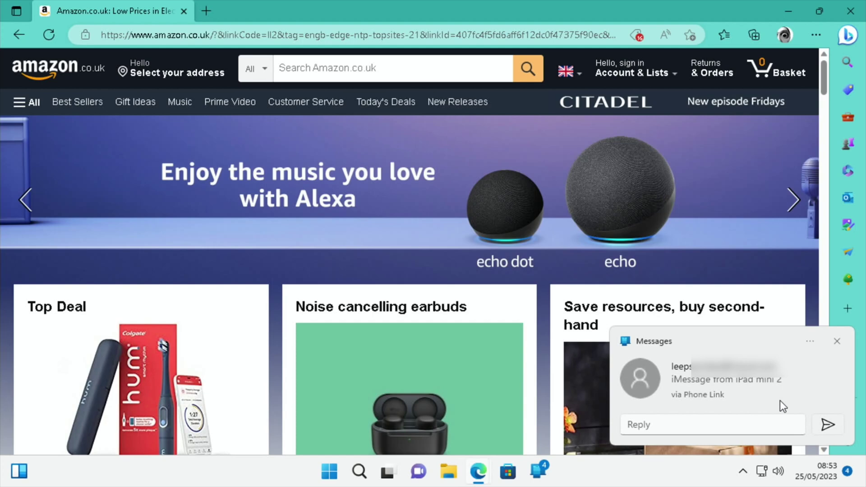
Step: Reply "thank you" to the new message directly from its notification and close the browser
{"action": "left_click", "coordinate": [708, 419]}
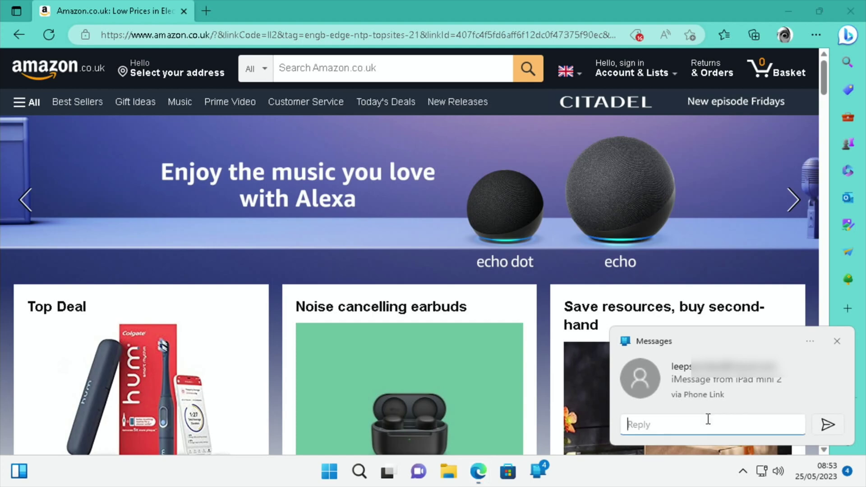
{"action": "type", "text": "thank you"}
{"action": "left_click", "coordinate": [828, 424]}
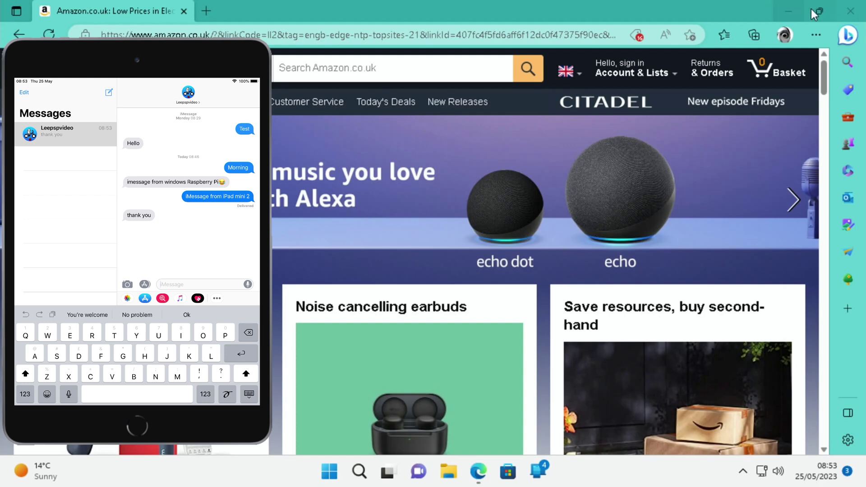
{"action": "left_click", "coordinate": [851, 12]}
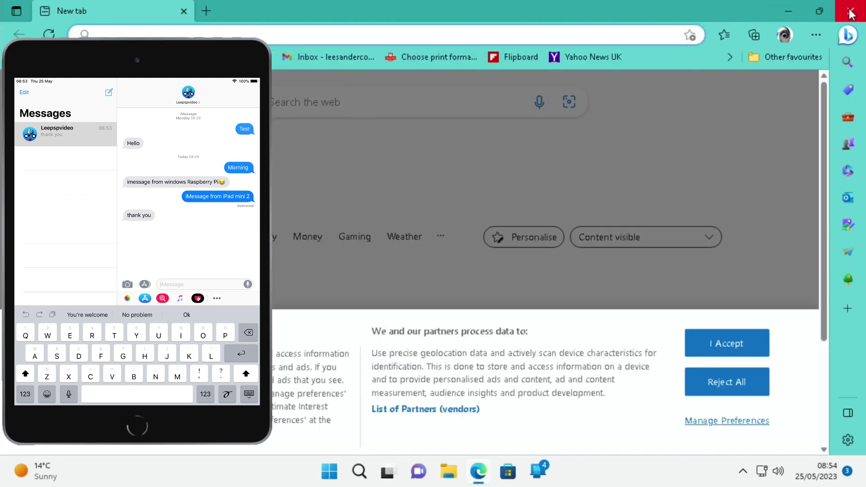